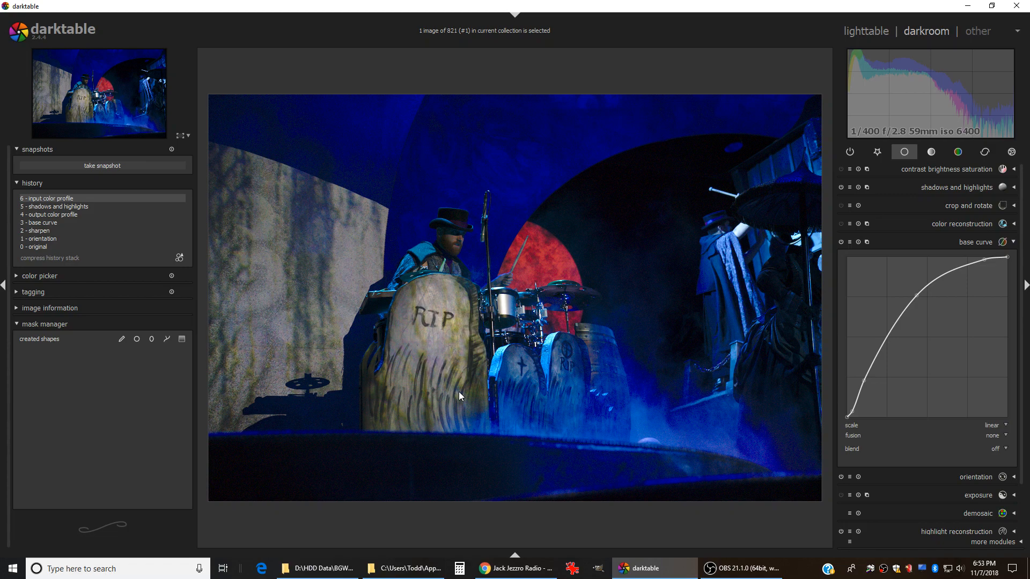
# Zoom in on the lower part of the large RIP tombstone and set the base curve's fusion to two exposures
pyautogui.scroll(4, 449, 394)
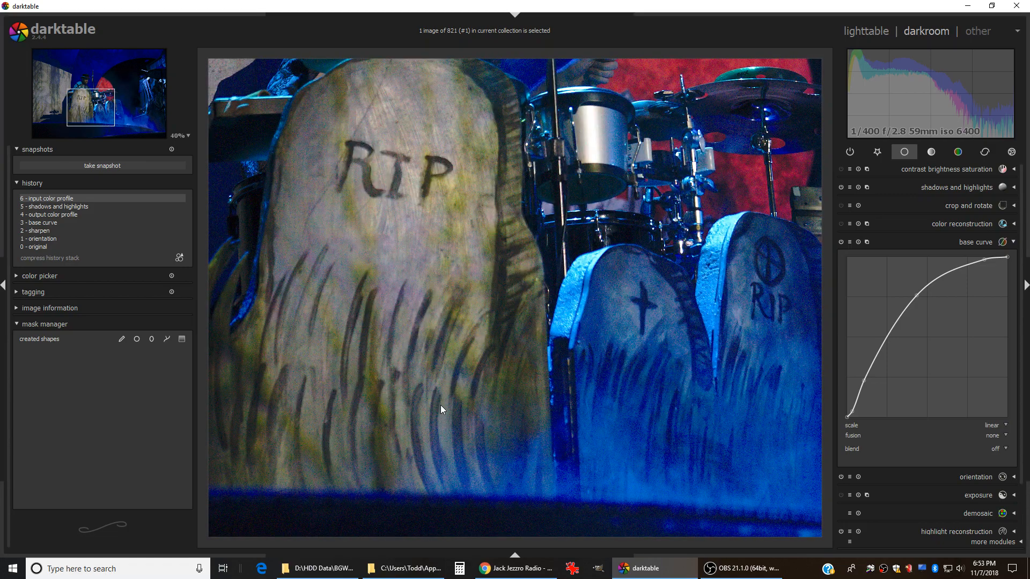
pyautogui.moveTo(401, 398); pyautogui.dragTo(425, 391)
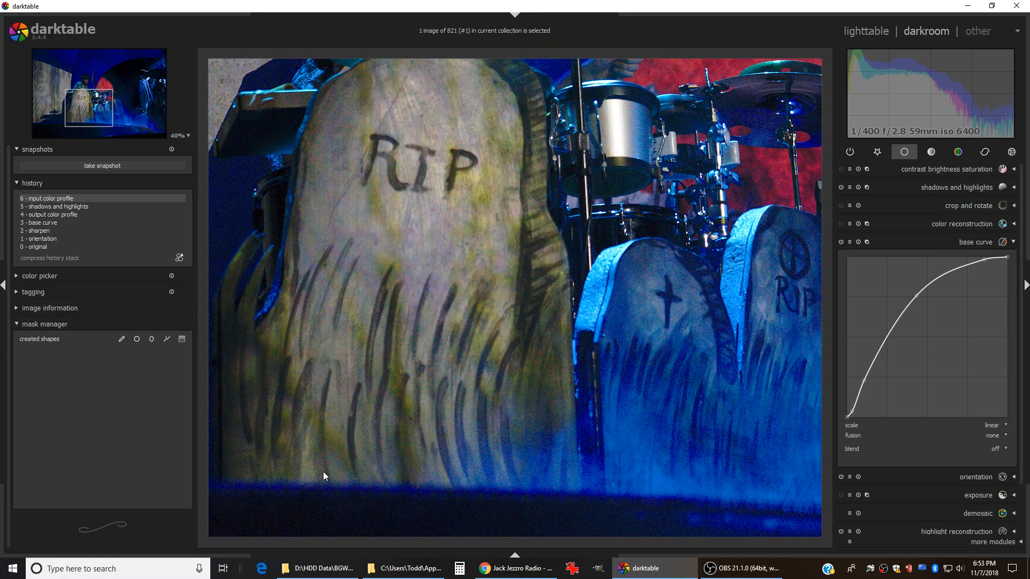
pyautogui.scroll(3, 278, 474)
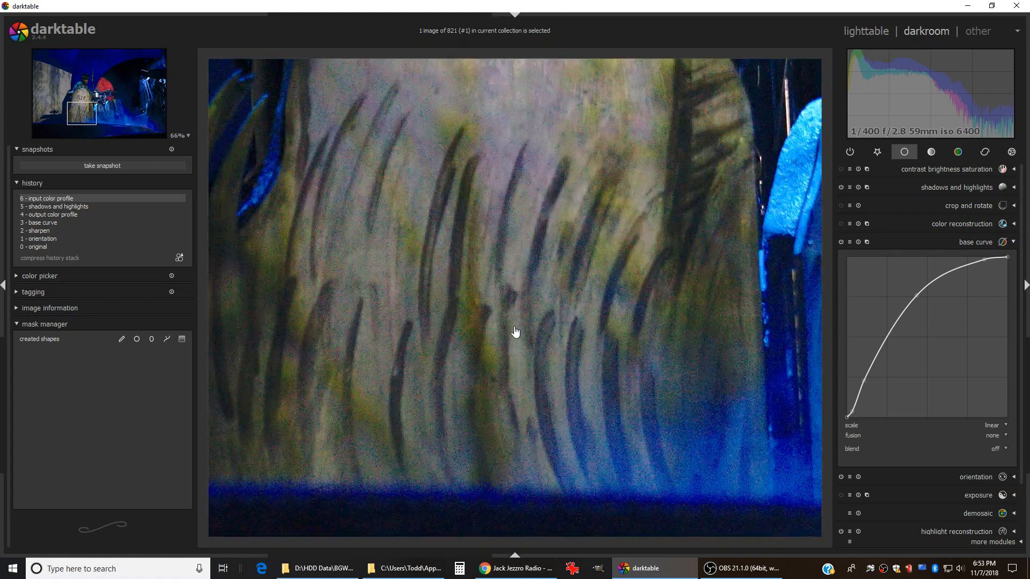
pyautogui.moveTo(515, 333); pyautogui.dragTo(517, 379)
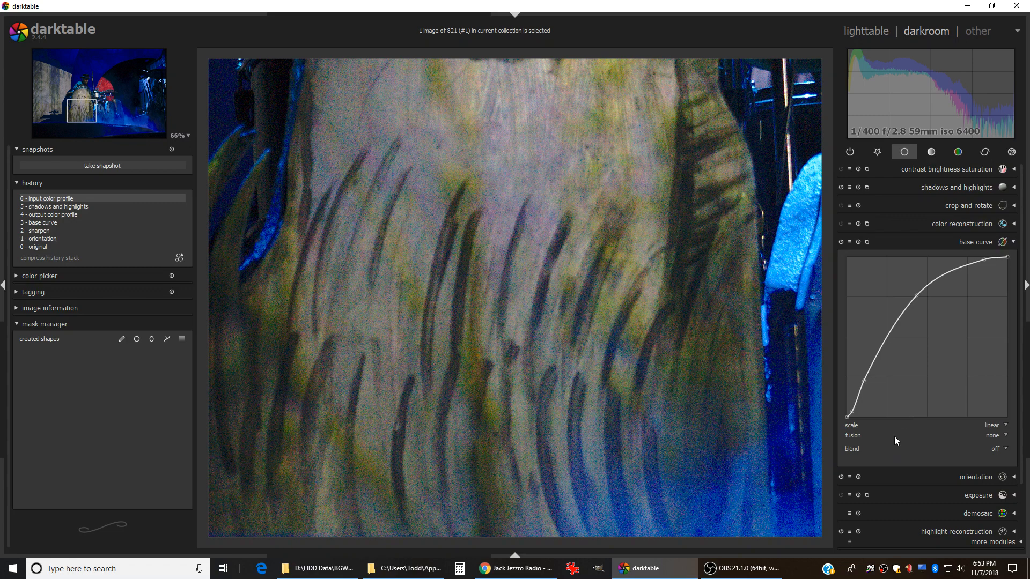
pyautogui.moveTo(390, 301); pyautogui.dragTo(506, 323)
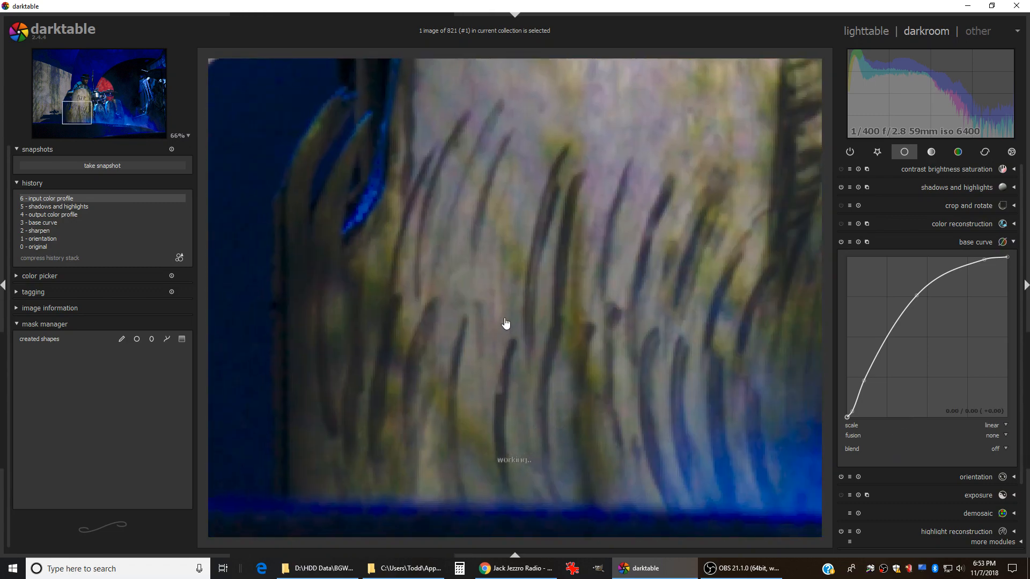
pyautogui.moveTo(690, 377); pyautogui.dragTo(606, 365)
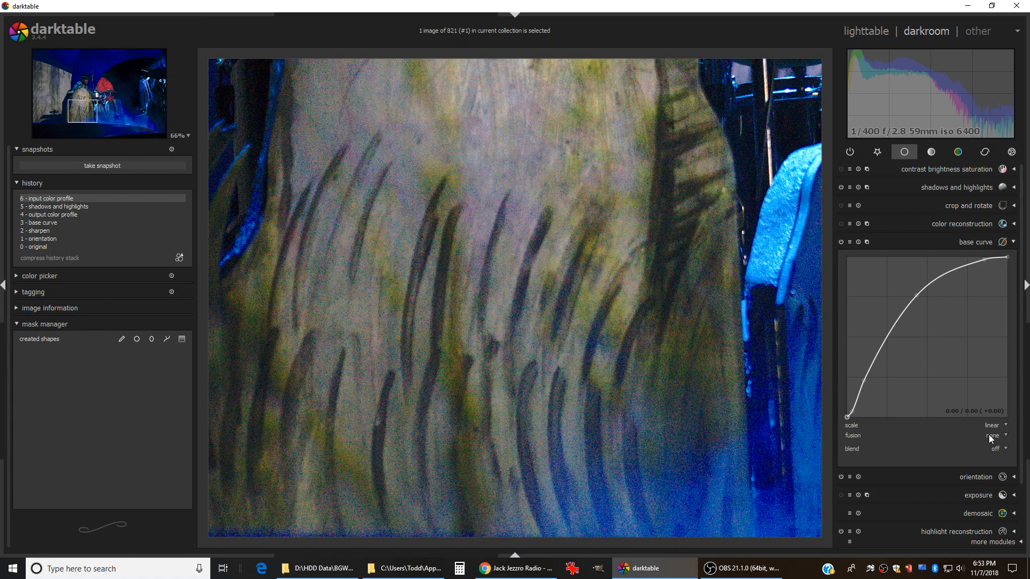
pyautogui.click(1006, 436)
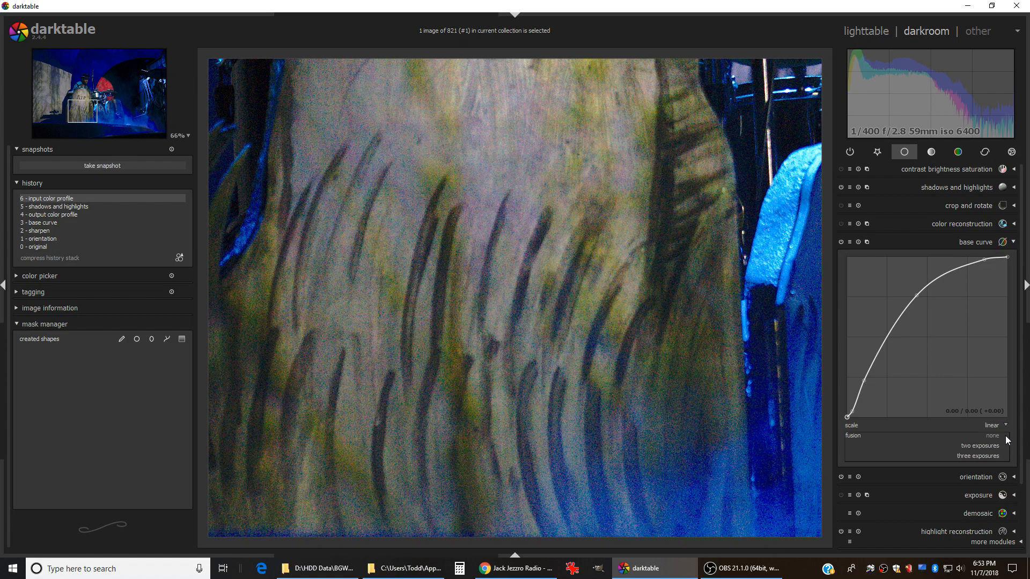
pyautogui.click(978, 447)
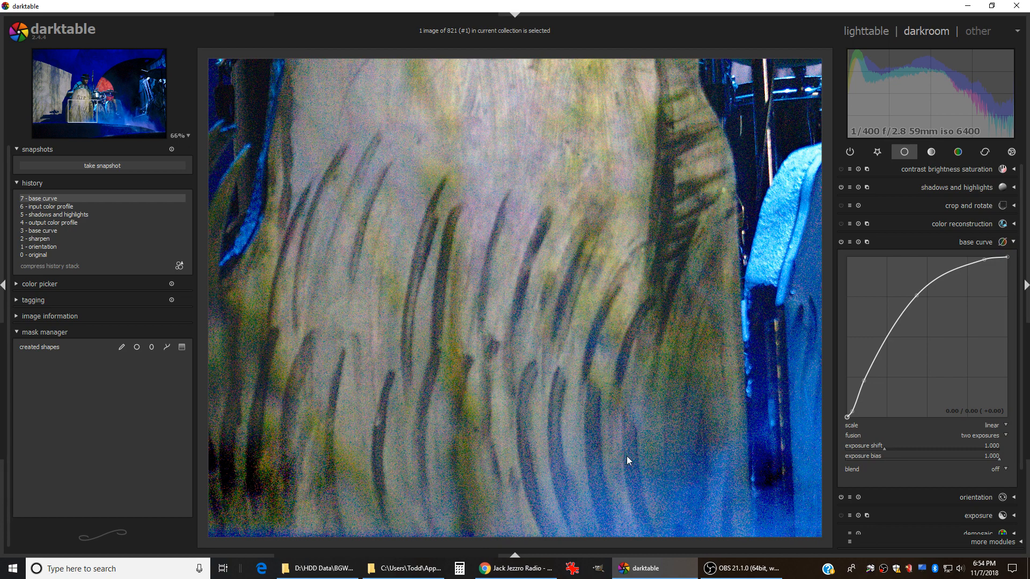
# Examine the grass strokes, the tombstone edges and the dark stage floor for fusion artifacts at several positions and zoom levels
pyautogui.moveTo(623, 459); pyautogui.dragTo(531, 461)
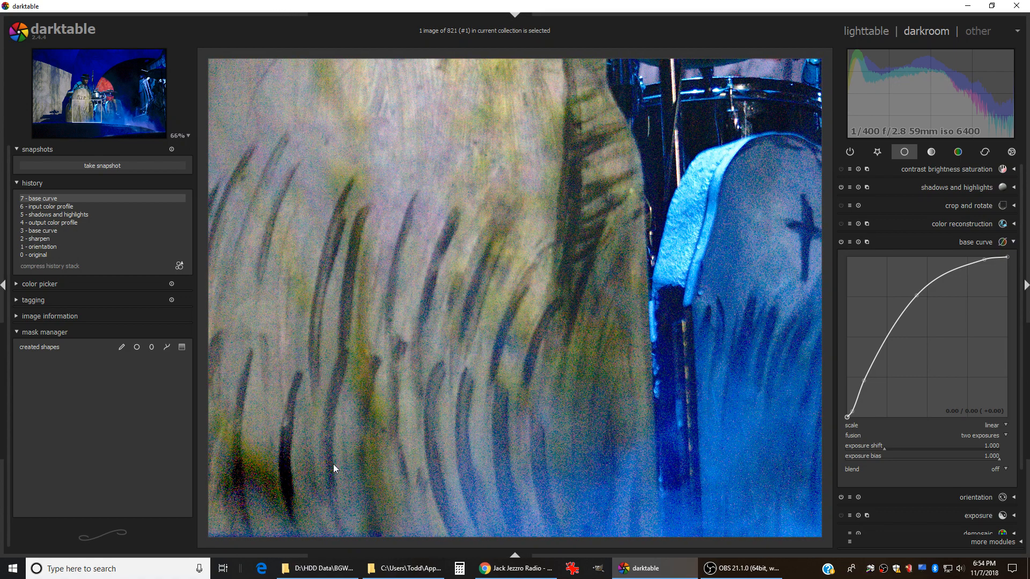
pyautogui.moveTo(373, 353); pyautogui.dragTo(377, 484)
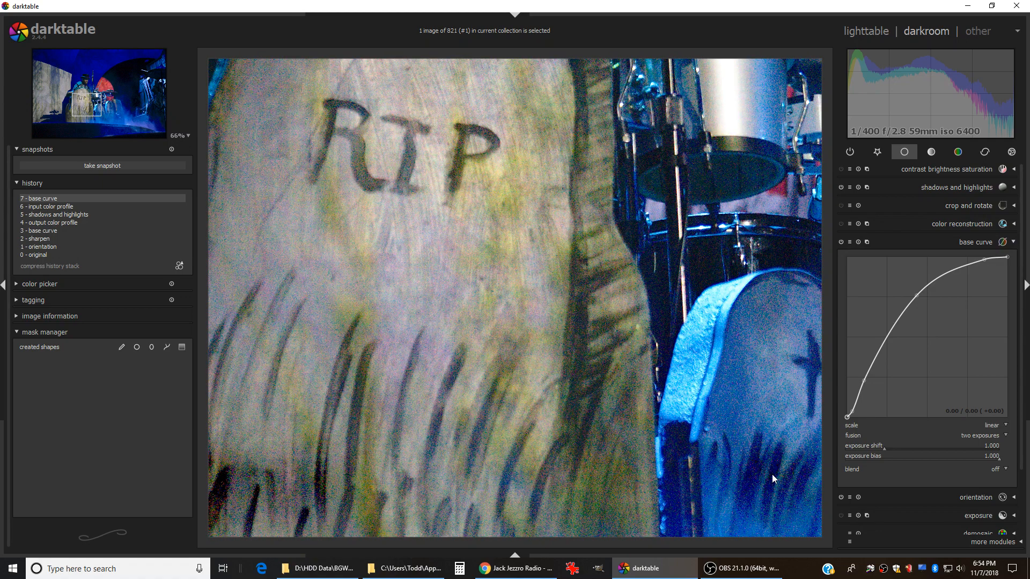
pyautogui.moveTo(268, 491); pyautogui.dragTo(335, 330)
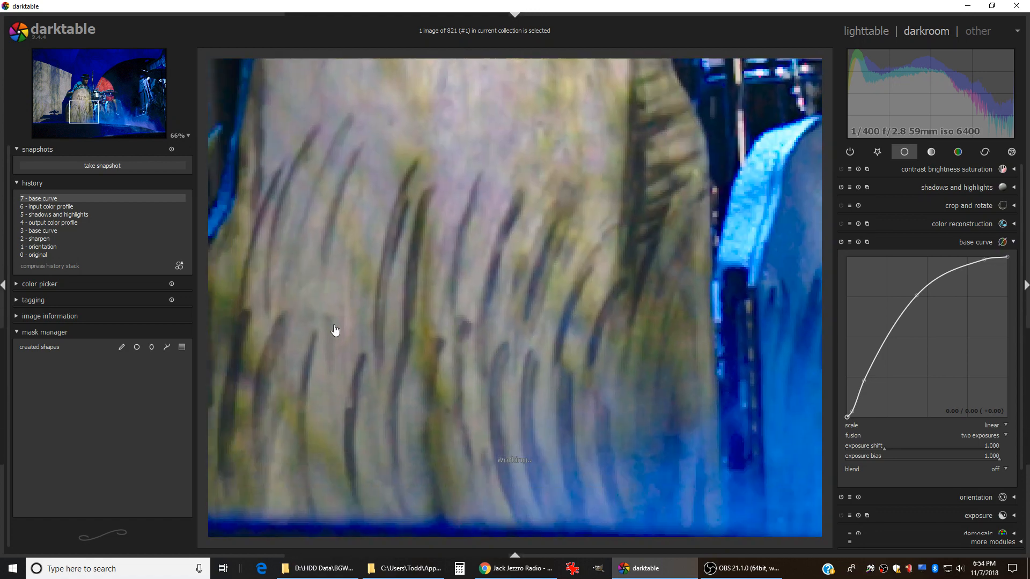
pyautogui.moveTo(305, 464); pyautogui.dragTo(313, 427)
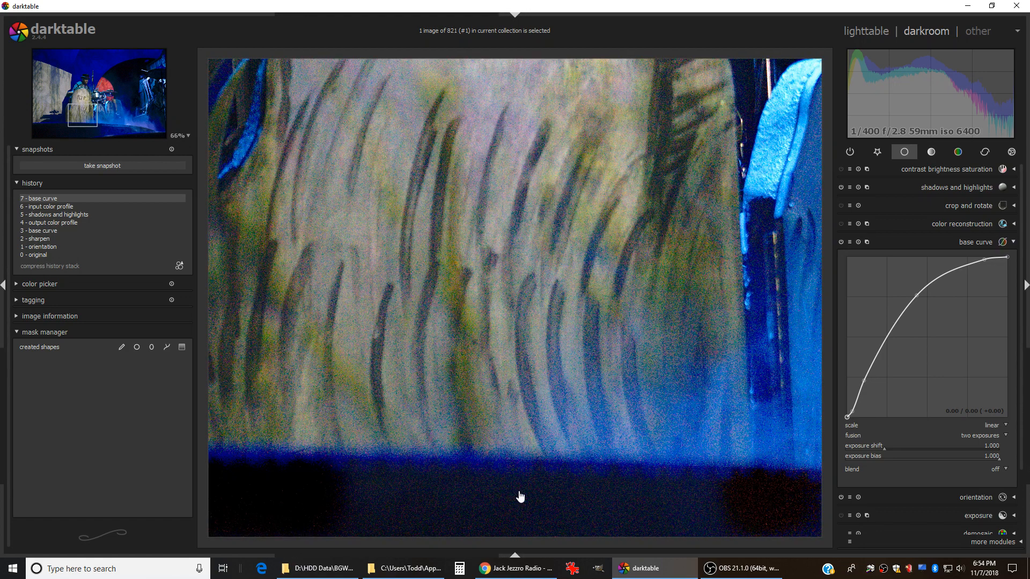
pyautogui.moveTo(519, 496); pyautogui.dragTo(527, 426)
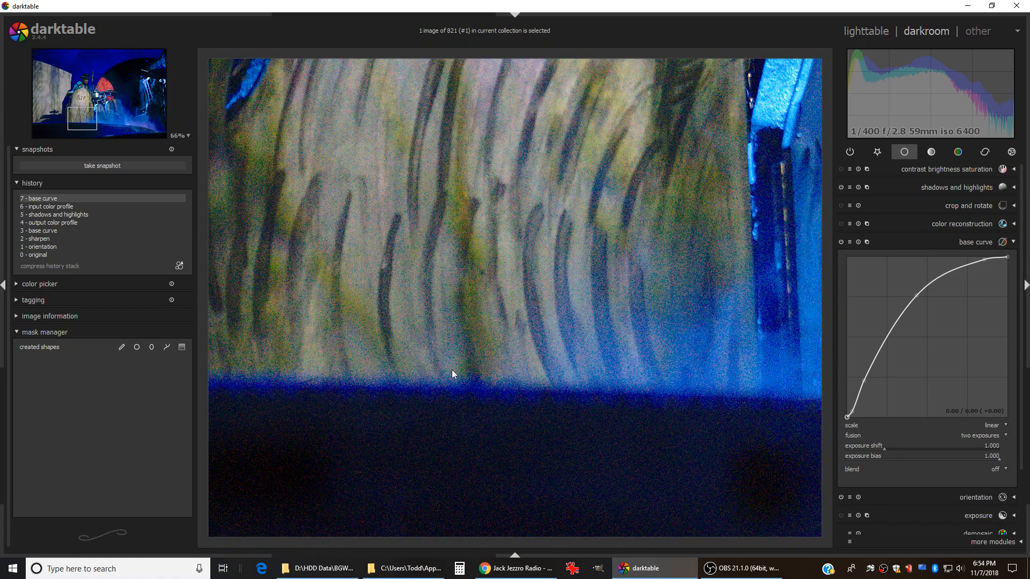
pyautogui.moveTo(452, 374); pyautogui.dragTo(446, 408)
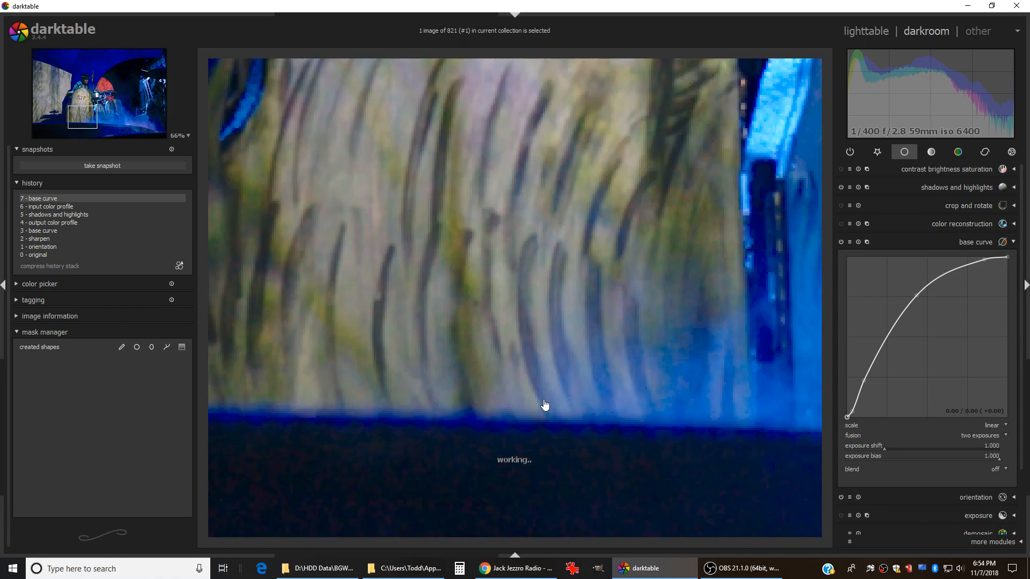
pyautogui.moveTo(545, 405); pyautogui.dragTo(540, 429)
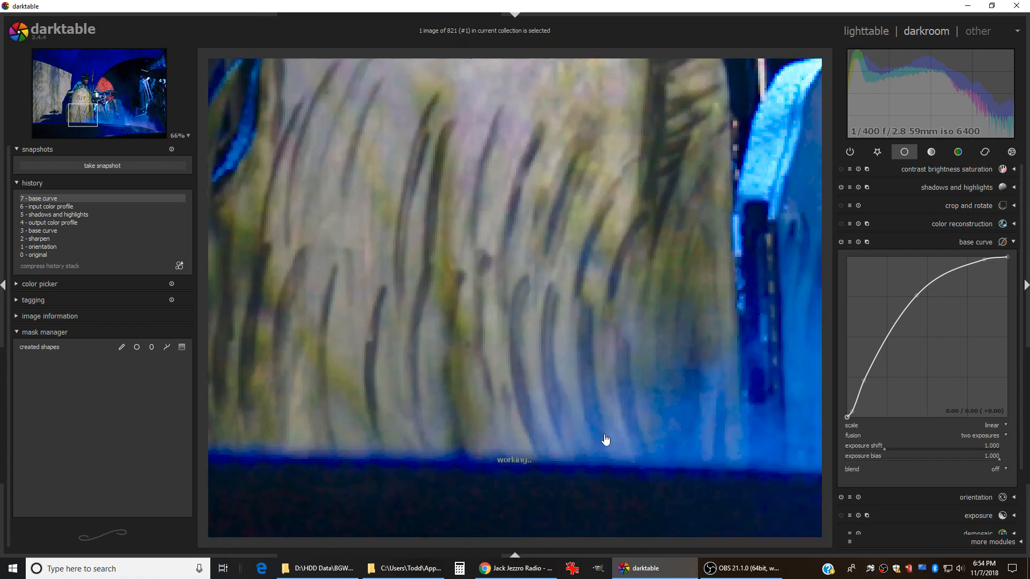
pyautogui.moveTo(605, 440); pyautogui.dragTo(502, 424)
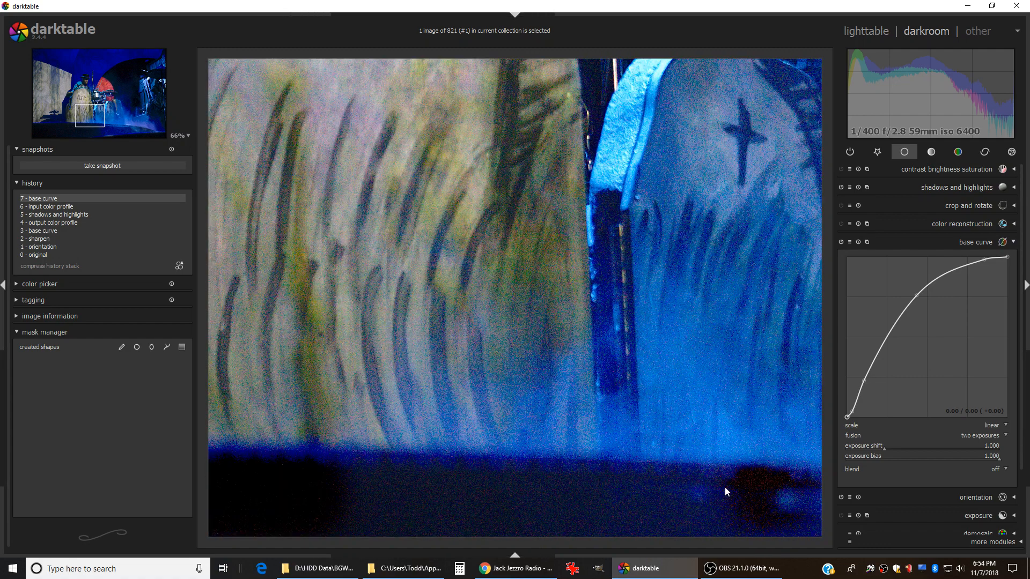
pyautogui.scroll(-5, 597, 362)
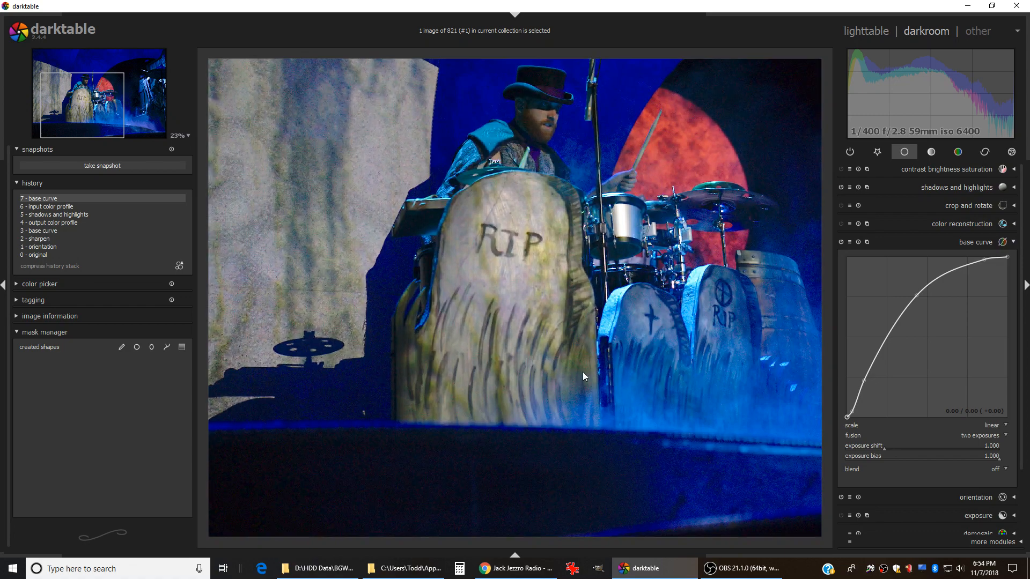
pyautogui.scroll(-1, 583, 372)
pyautogui.scroll(1, 583, 372)
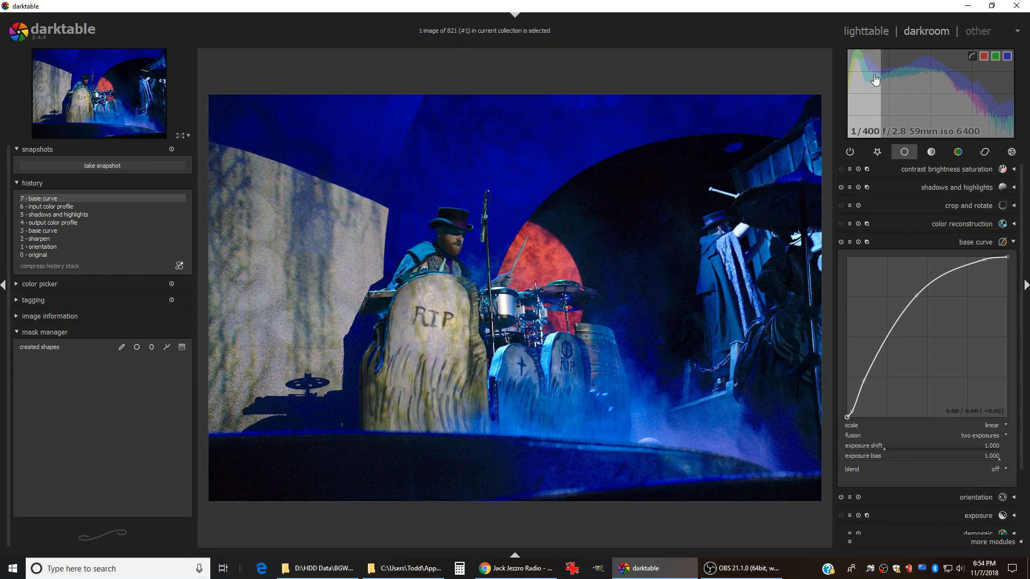
# Check the photo in the lighttable, return to the darkroom and examine the lower part of the large tombstone up close
pyautogui.click(864, 31)
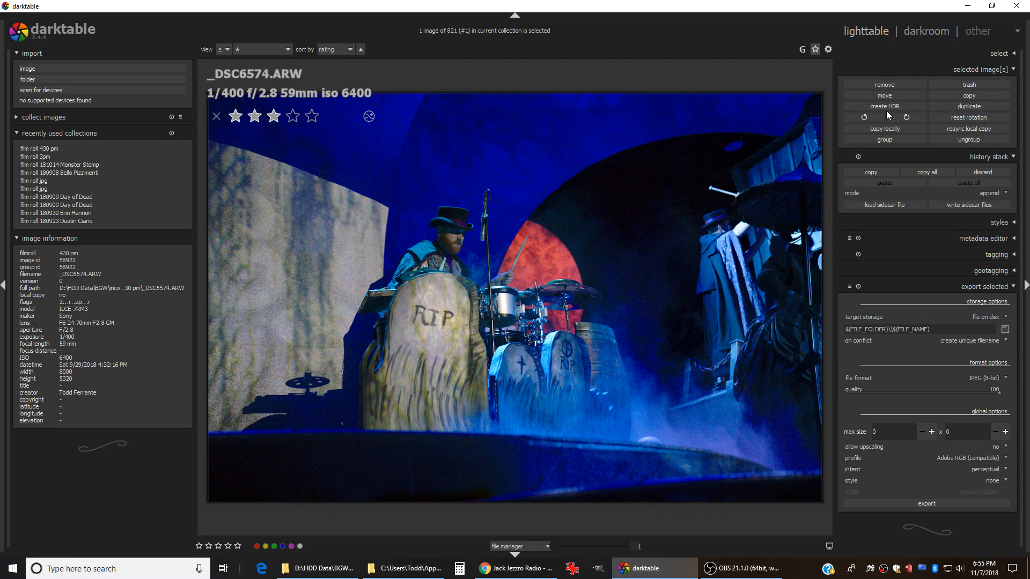
pyautogui.click(925, 32)
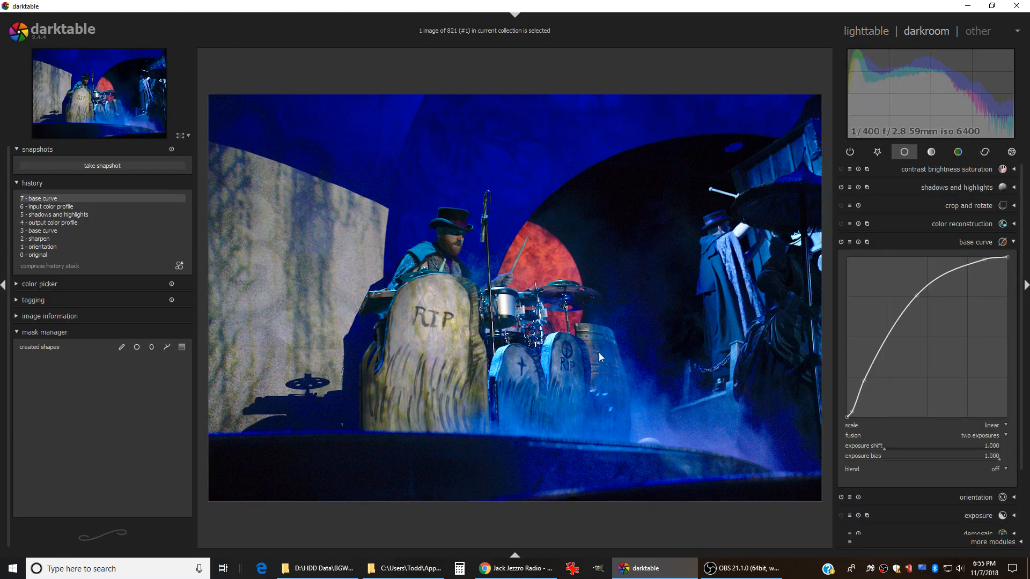
pyautogui.scroll(4, 408, 397)
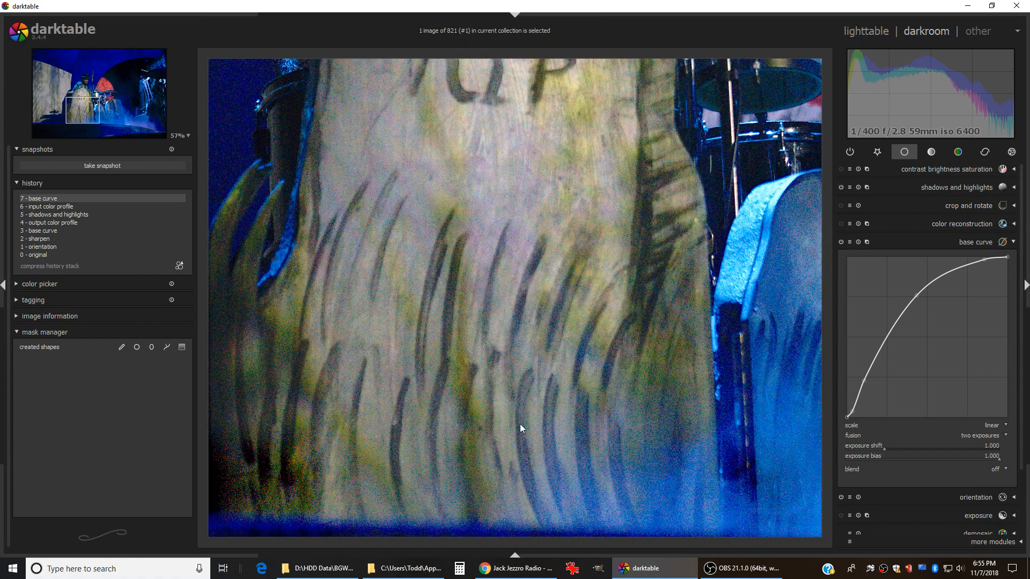
pyautogui.moveTo(519, 424); pyautogui.dragTo(361, 483)
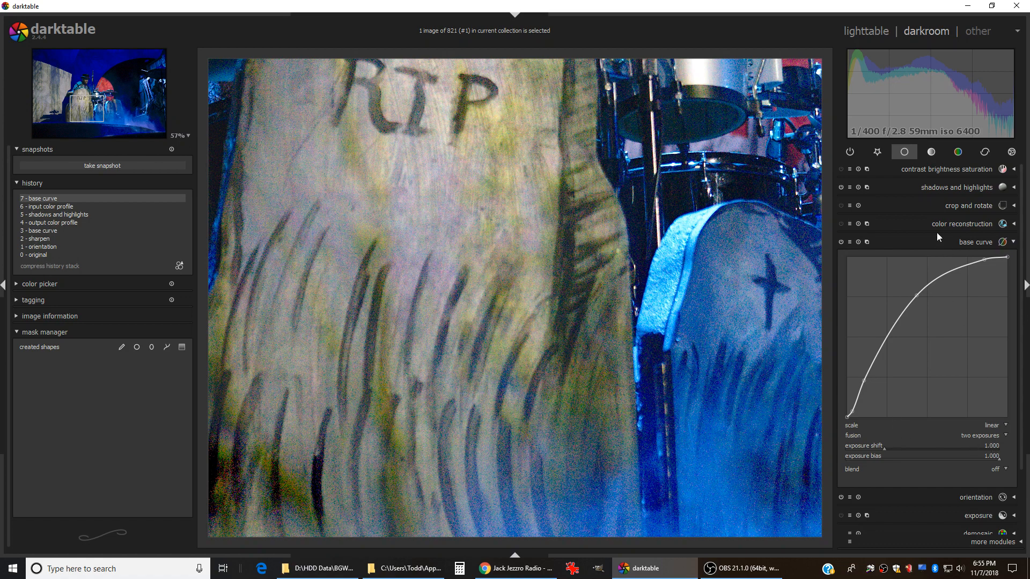
# Try the base curve's fusion at none for comparison and change it to three exposures
pyautogui.click(1003, 436)
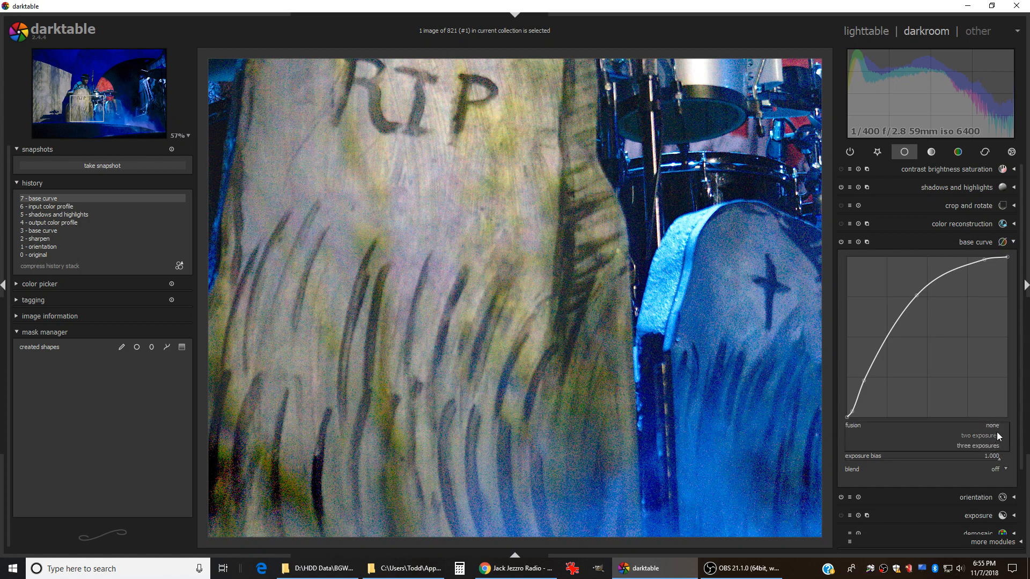
pyautogui.click(997, 425)
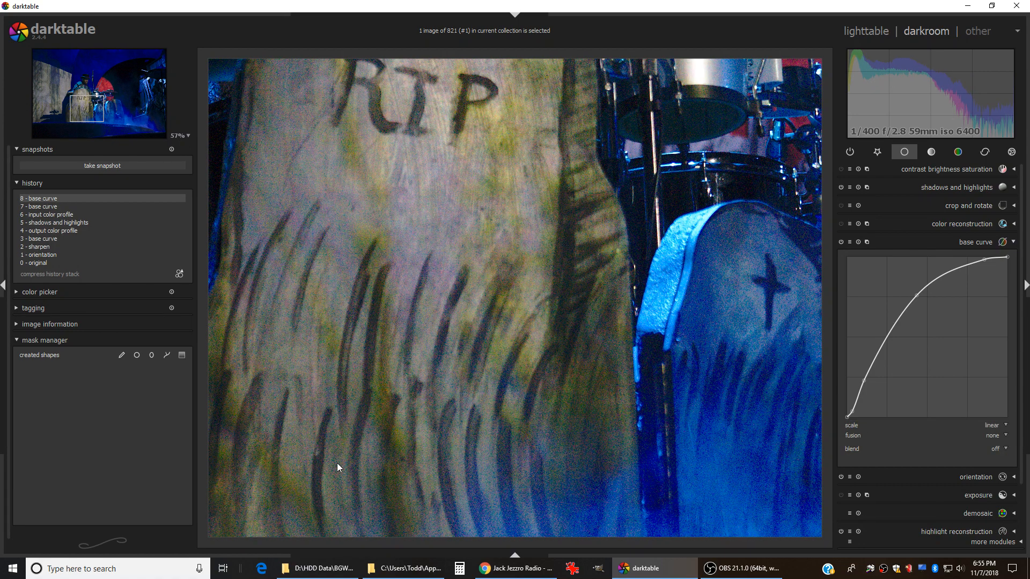
pyautogui.click(1002, 436)
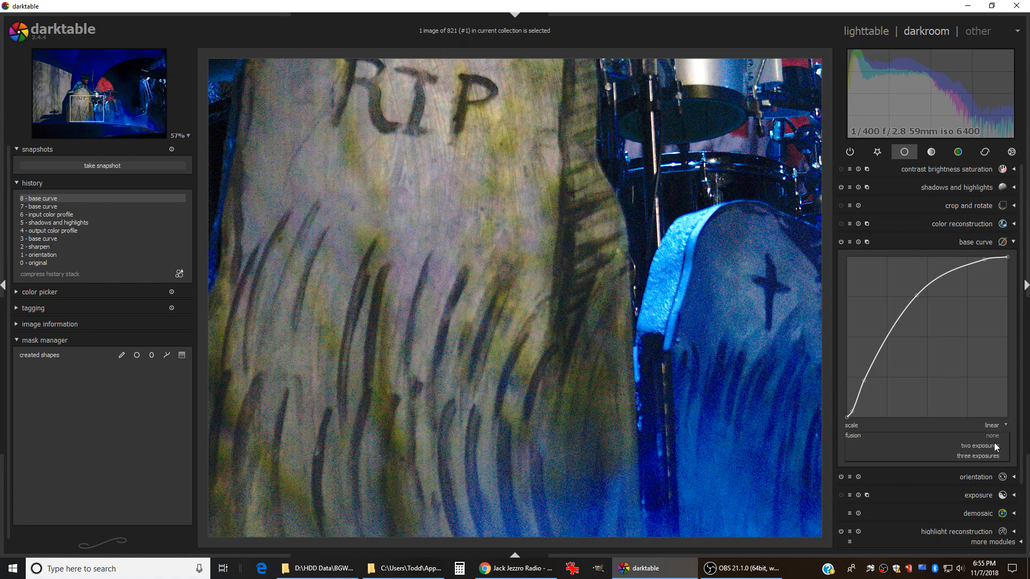
pyautogui.click(983, 455)
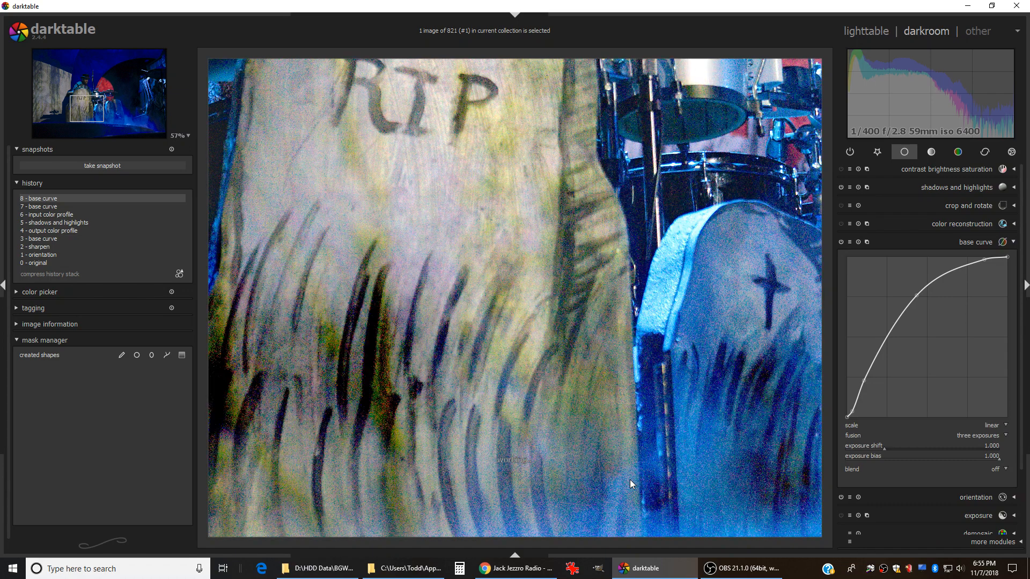
# Examine how the three-exposure fusion renders the tombstone lettering, the drums, the shadowed wall and the drummer
pyautogui.moveTo(477, 303); pyautogui.dragTo(475, 404)
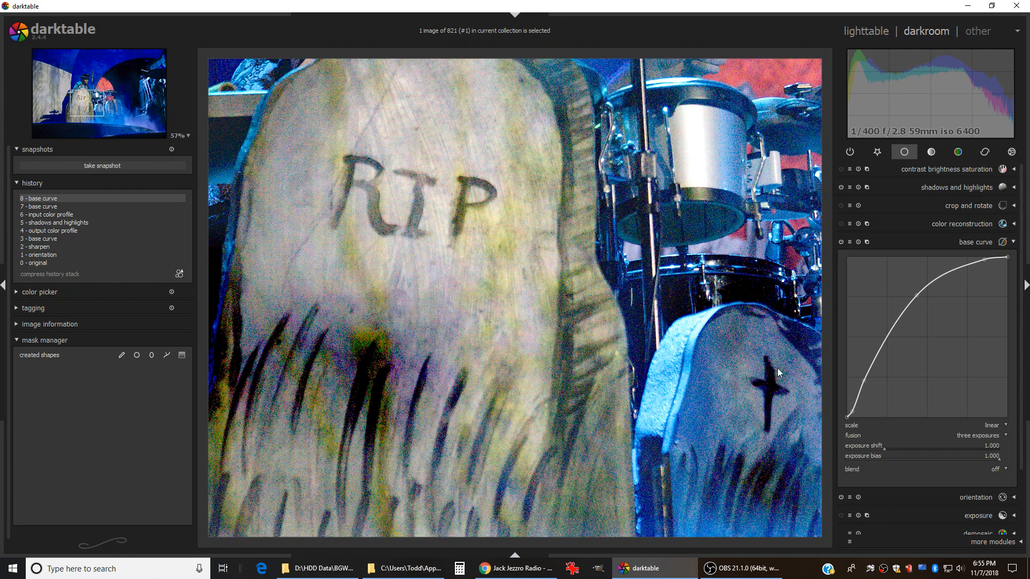
pyautogui.moveTo(427, 245); pyautogui.dragTo(410, 363)
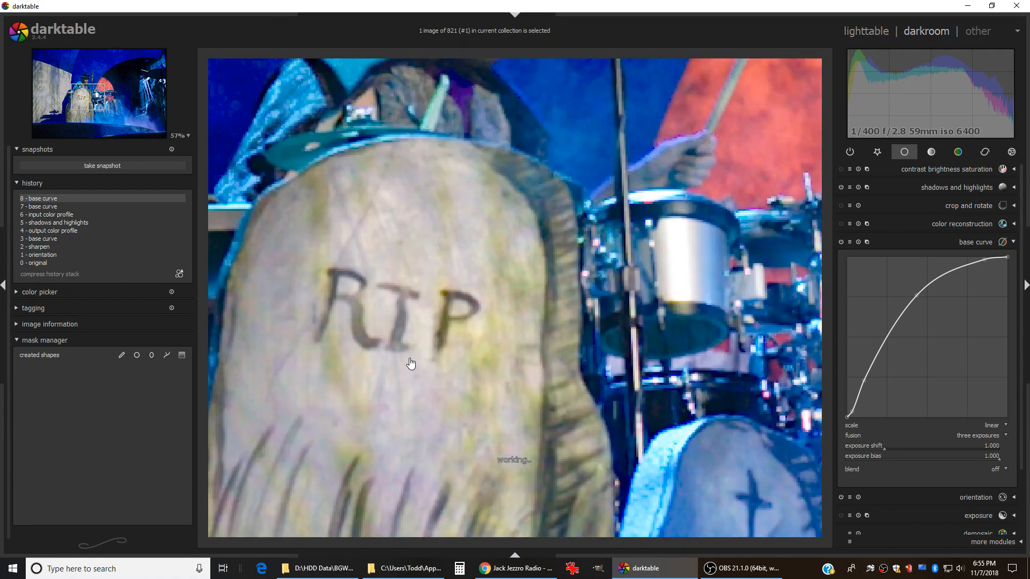
pyautogui.moveTo(308, 400); pyautogui.dragTo(512, 368)
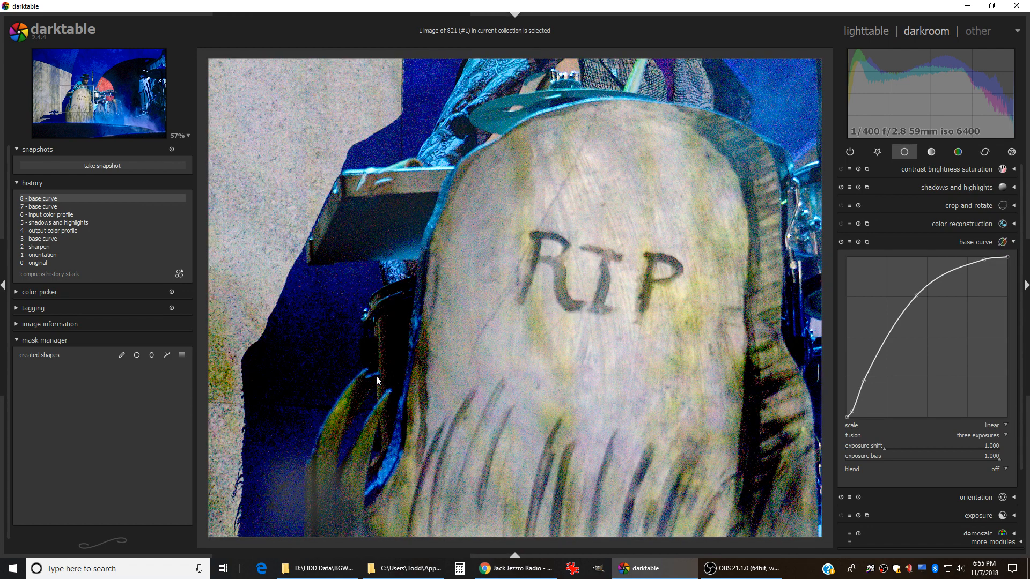
pyautogui.moveTo(346, 337); pyautogui.dragTo(280, 429)
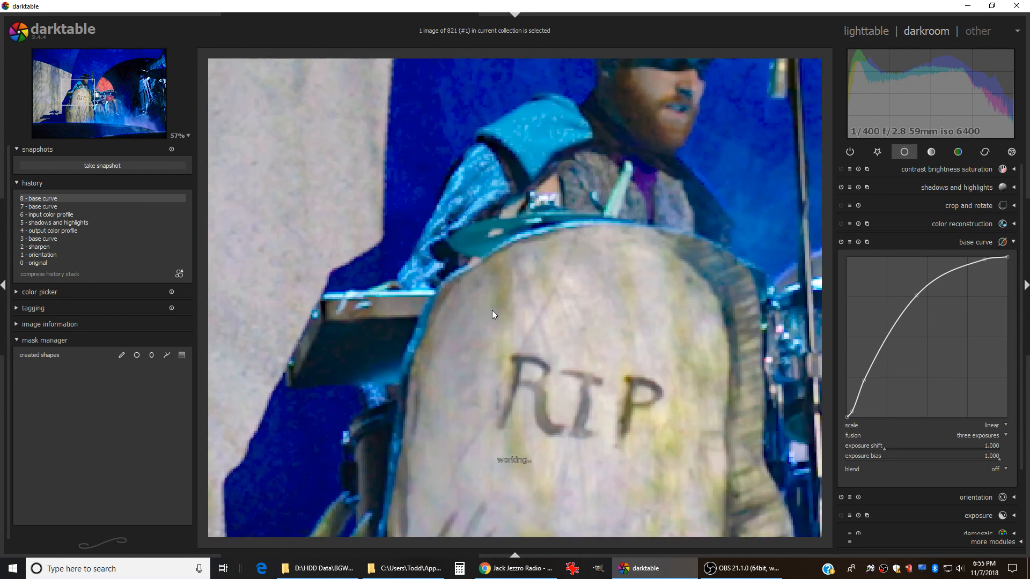
pyautogui.moveTo(616, 267); pyautogui.dragTo(552, 333)
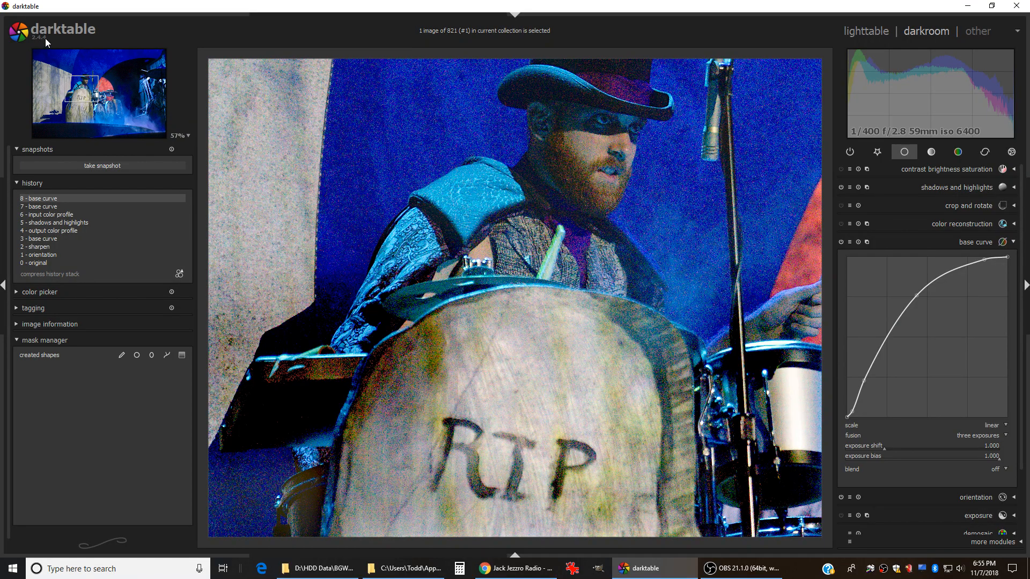
pyautogui.moveTo(671, 248); pyautogui.dragTo(656, 336)
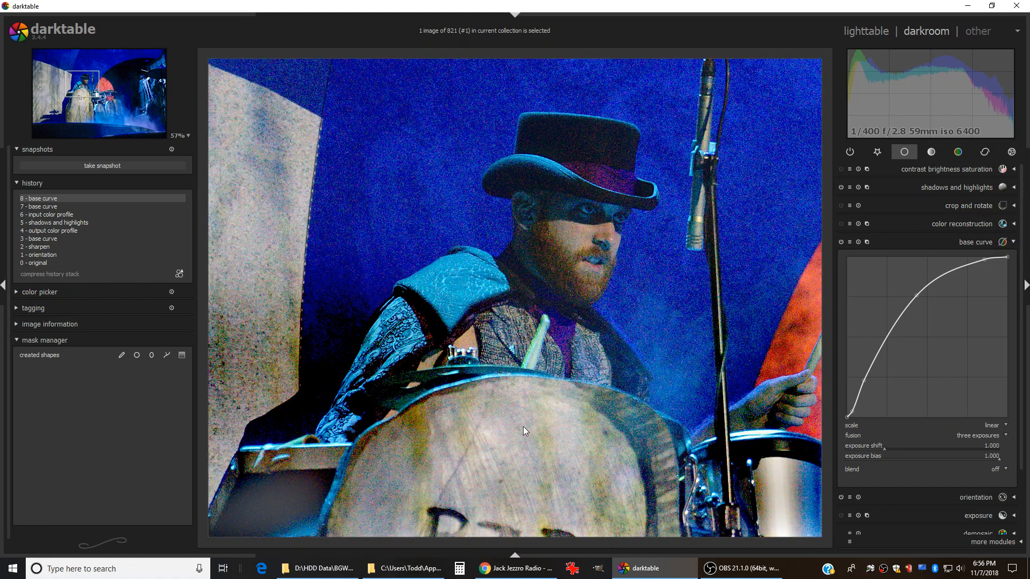
pyautogui.moveTo(523, 427); pyautogui.dragTo(531, 398)
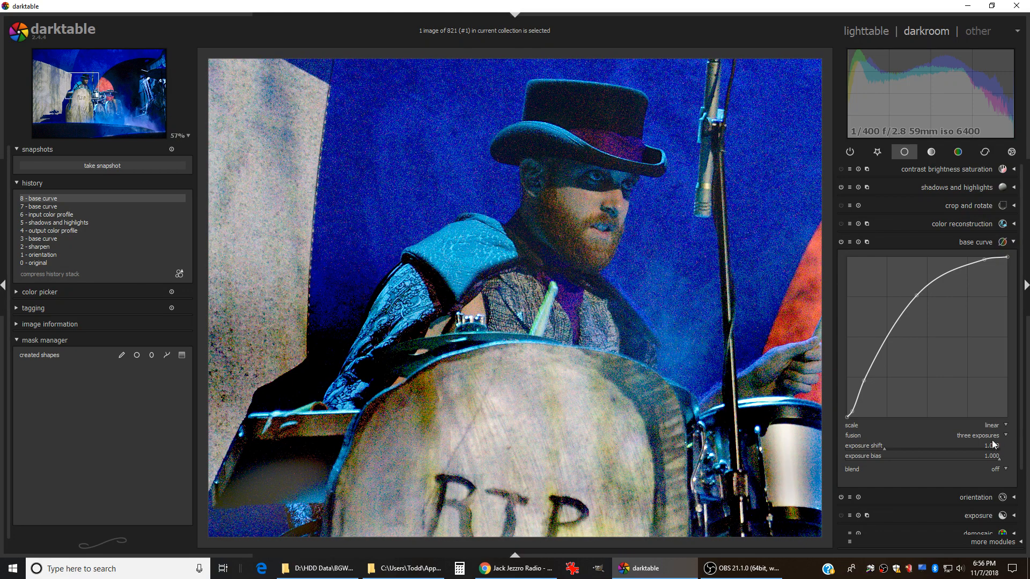
# Return the base curve's fusion to two exposures with the drummer in view
pyautogui.click(1006, 435)
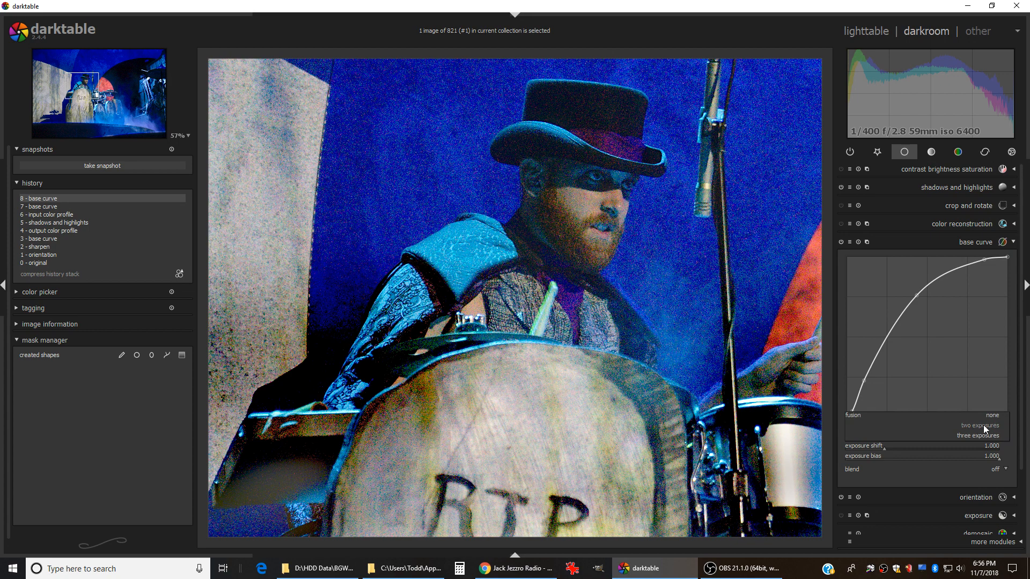
pyautogui.click(983, 426)
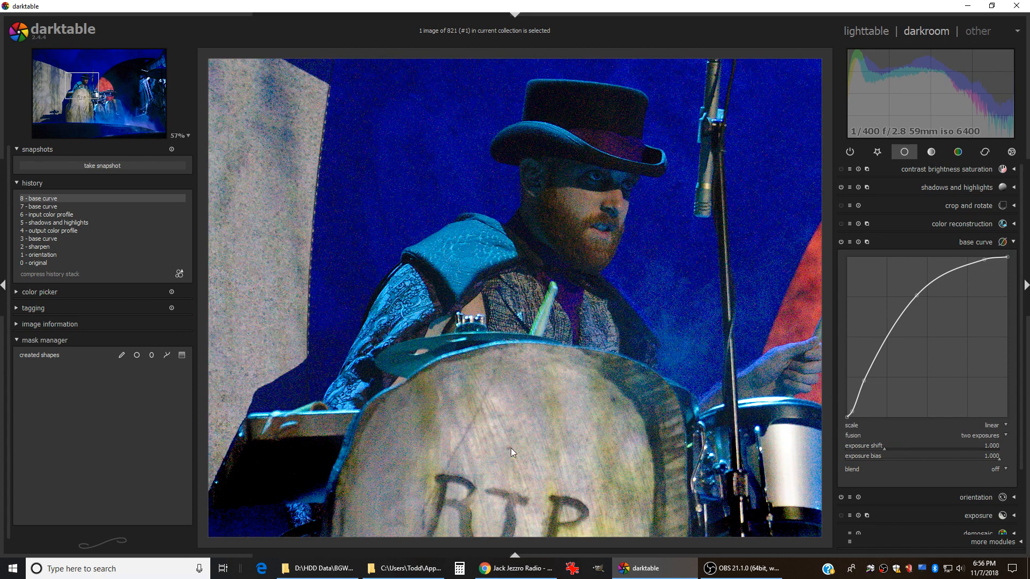
# Try the base curve's fusion at none and examine the large RIP tombstone, its painted grass and the smaller cross tombstone beside it
pyautogui.click(990, 436)
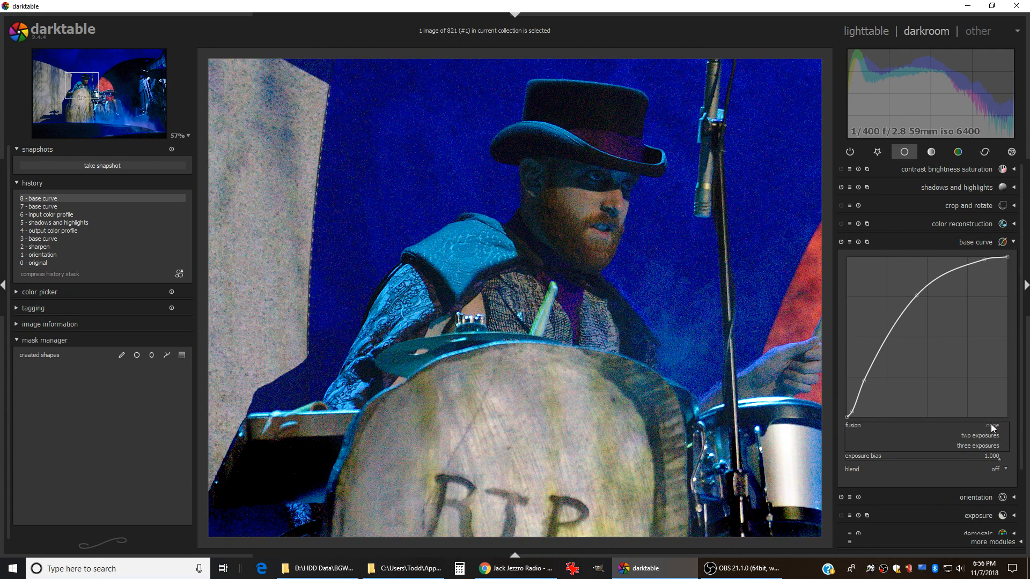
pyautogui.click(990, 425)
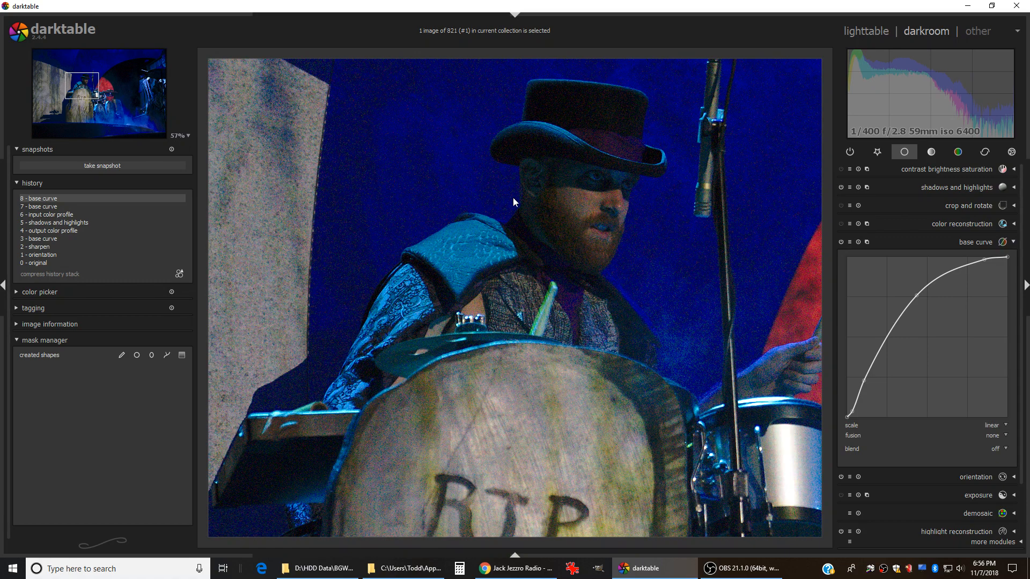
pyautogui.moveTo(445, 457); pyautogui.dragTo(408, 320)
pyautogui.moveTo(509, 405); pyautogui.dragTo(452, 307)
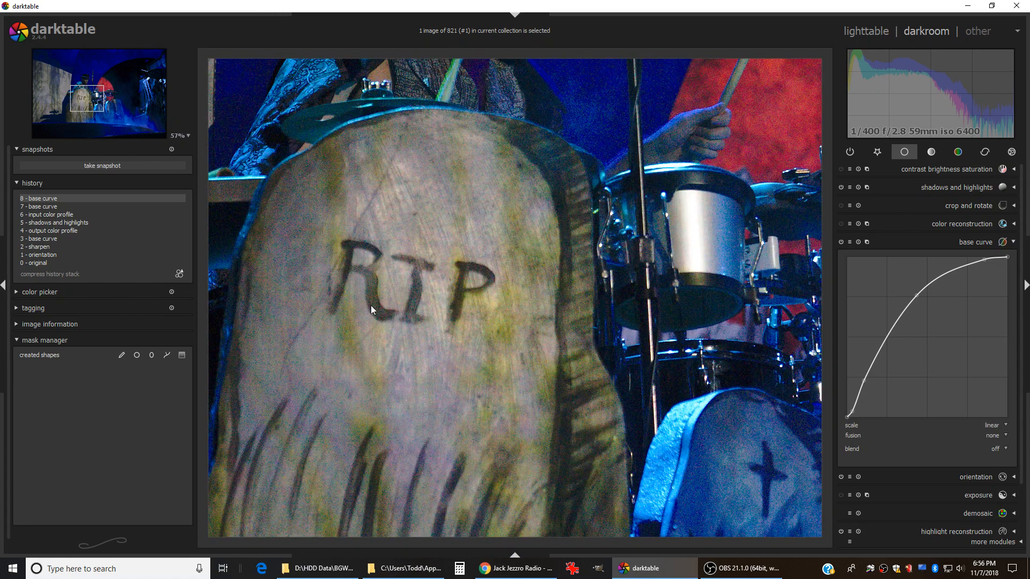
pyautogui.moveTo(407, 458); pyautogui.dragTo(413, 385)
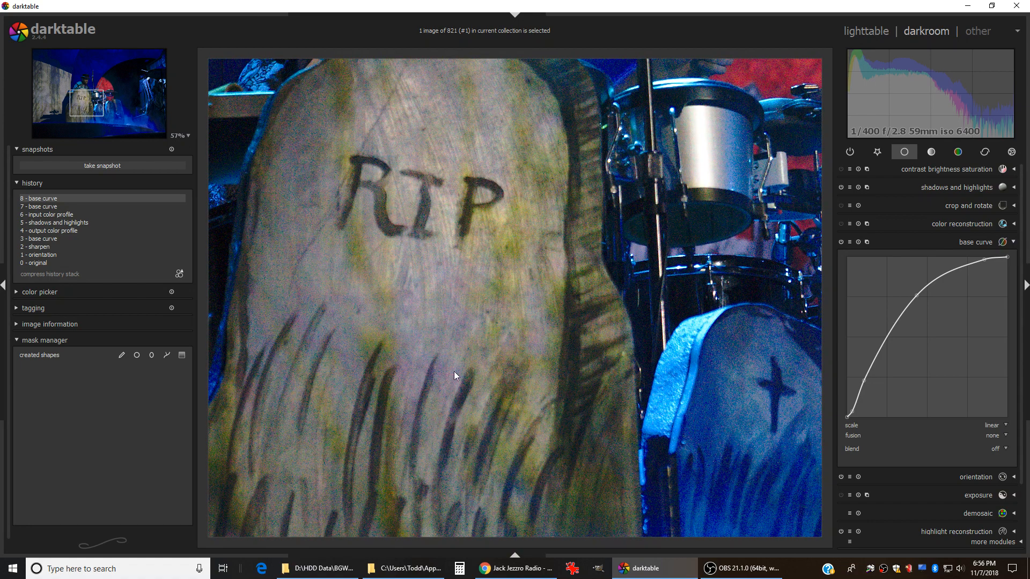
pyautogui.moveTo(561, 346); pyautogui.dragTo(495, 346)
pyautogui.moveTo(639, 408); pyautogui.dragTo(461, 424)
pyautogui.moveTo(382, 418); pyautogui.dragTo(465, 430)
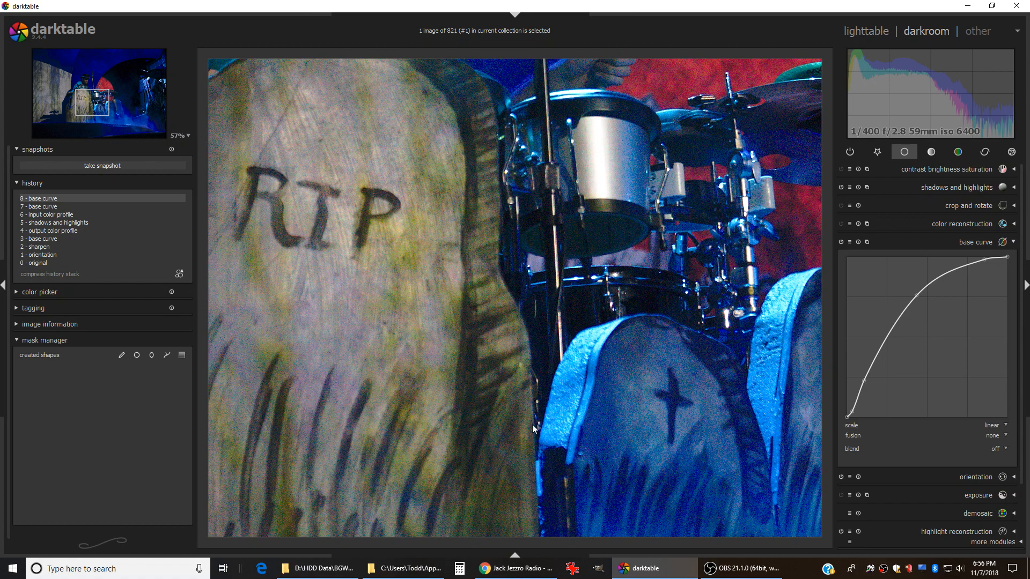
pyautogui.moveTo(477, 421); pyautogui.dragTo(562, 409)
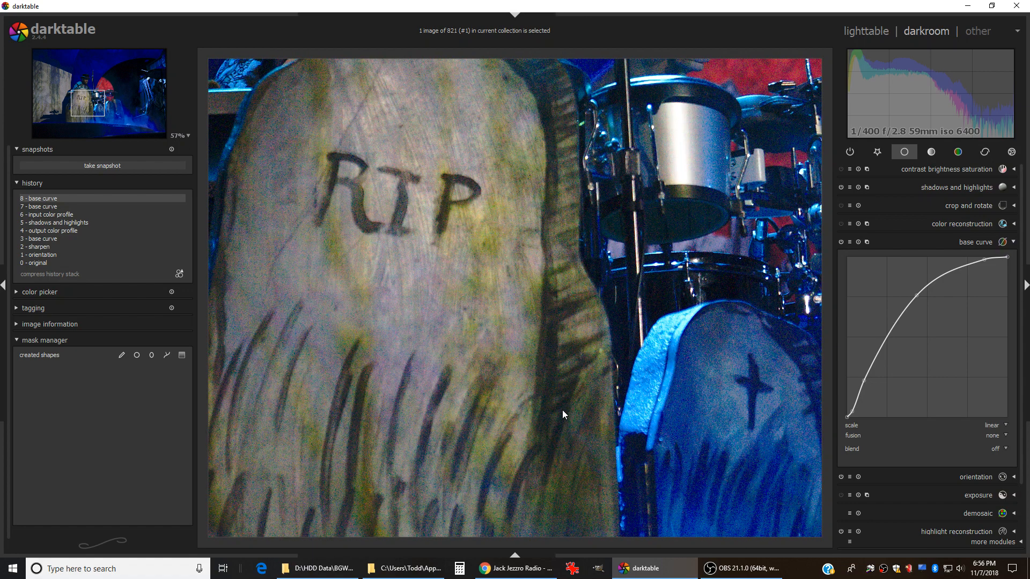
# Set the base curve's fusion back to two exposures with the lower part of the RIP tombstone in view
pyautogui.click(999, 435)
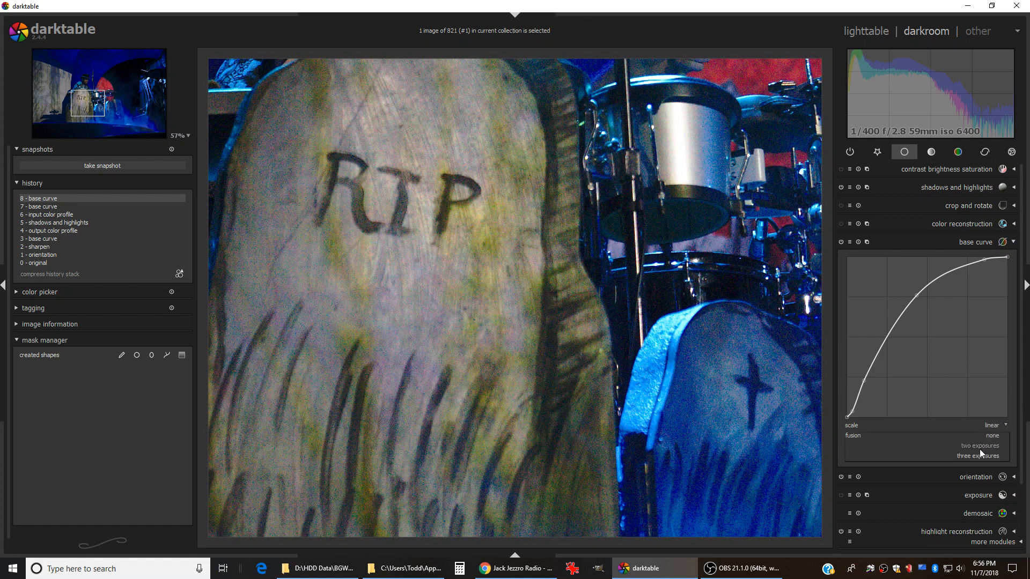
pyautogui.click(980, 449)
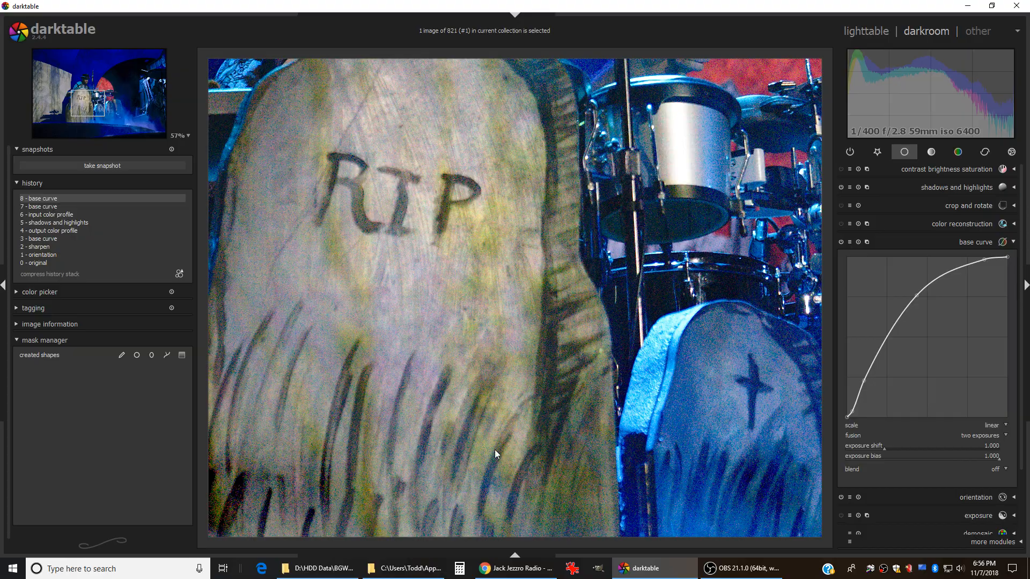